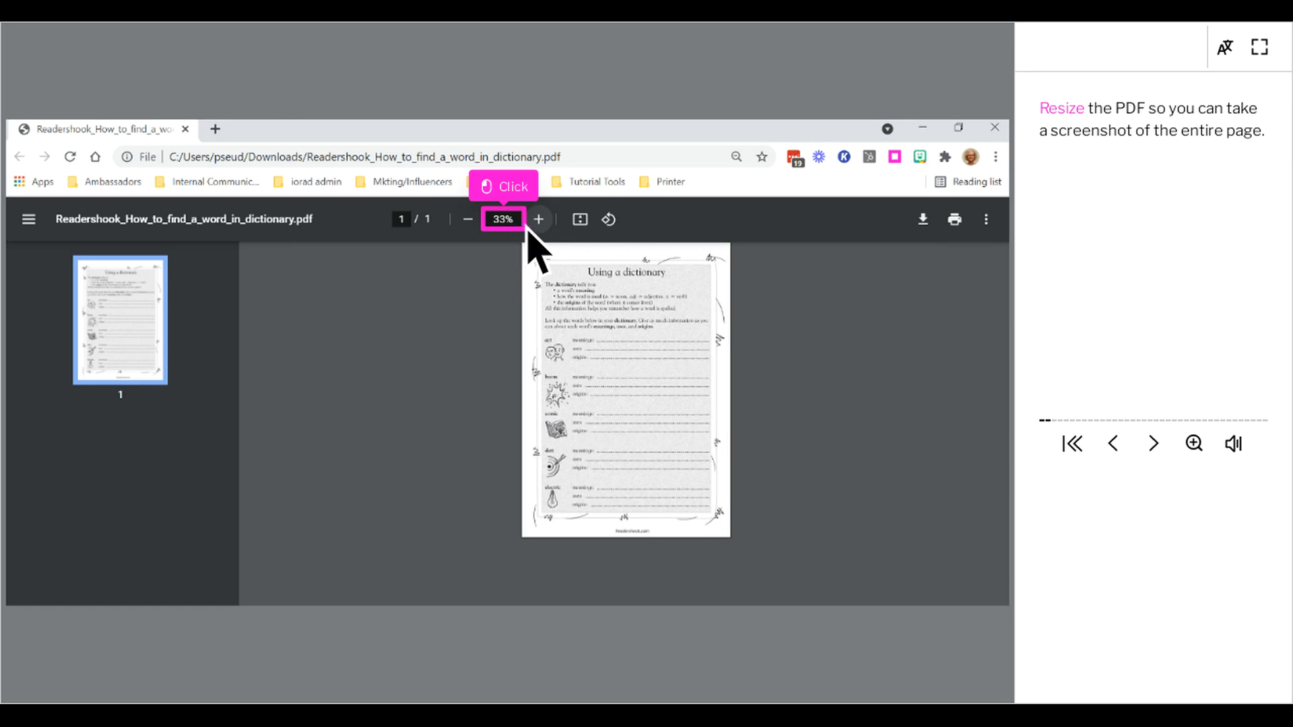
Step: Save a screenshot of the entire PDF page to the Desktop as a PNG named worksheet, and close the PDF
left_click(527, 230)
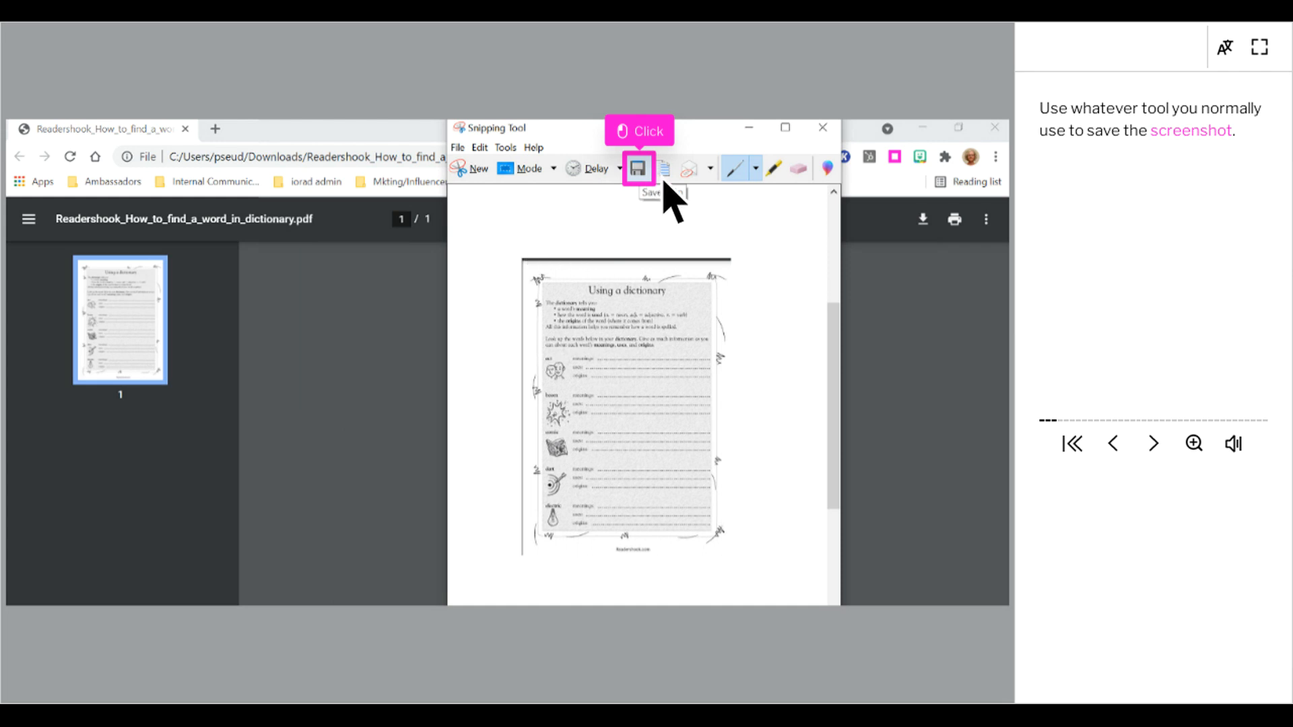
left_click(638, 169)
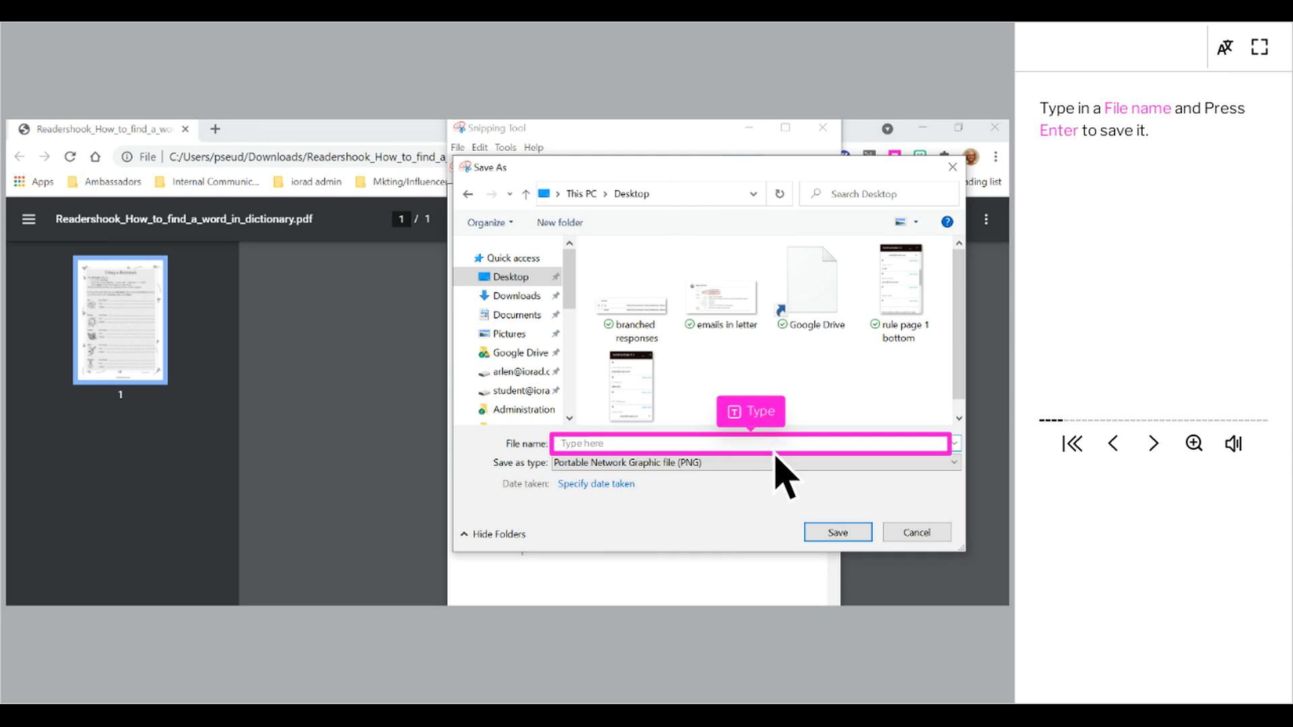
type("something")
key("Return")
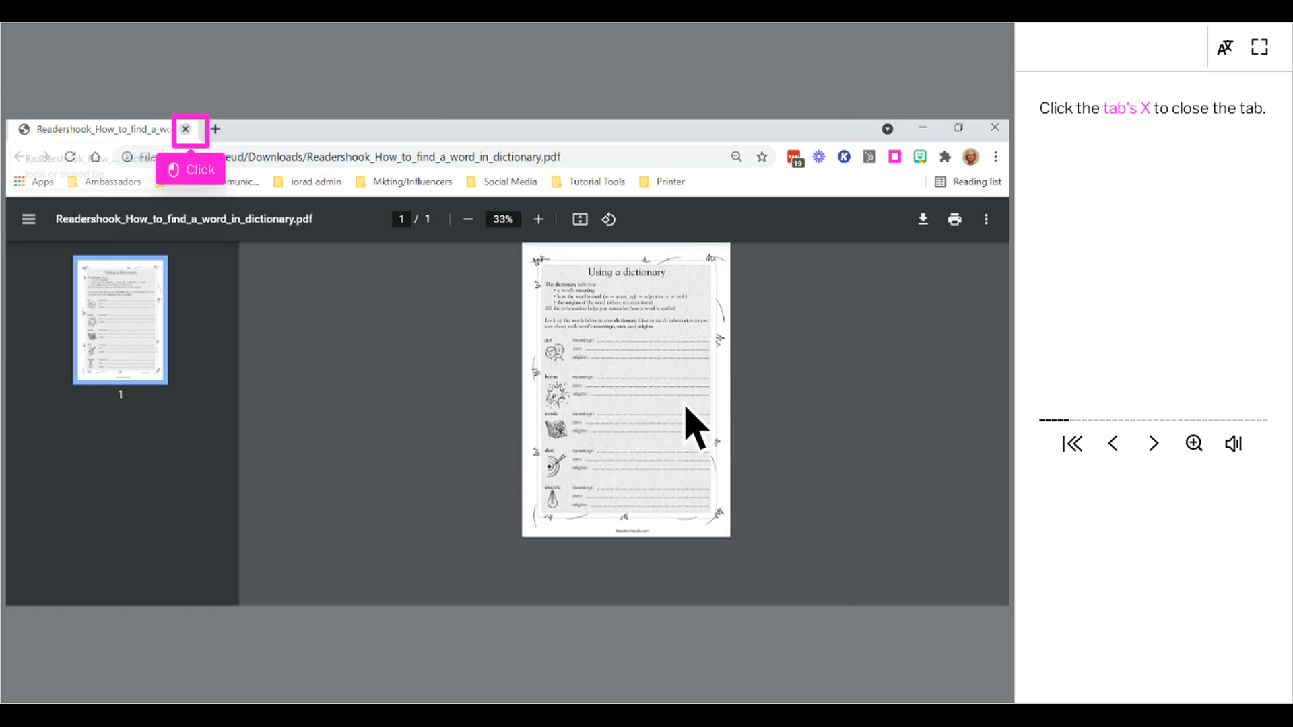
left_click(206, 138)
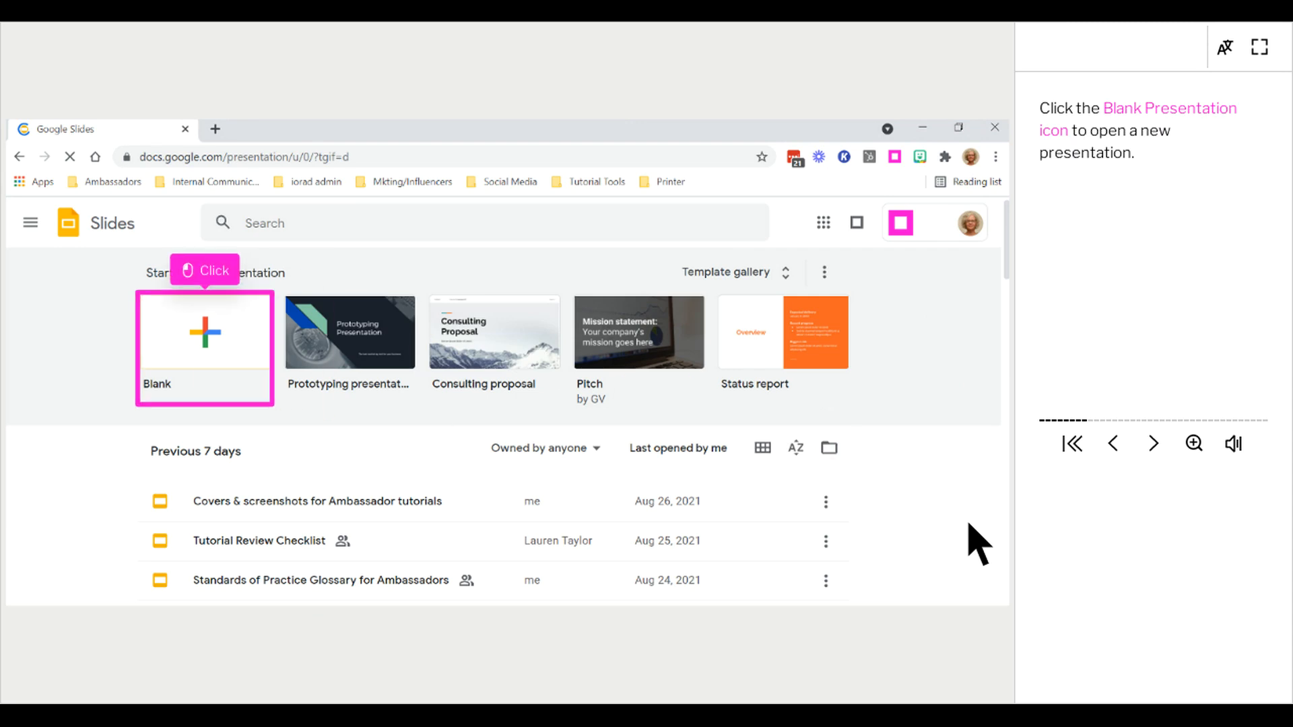
Step: Create a blank Google Slides presentation and set its page size to custom, 8.5 x 11 inches
left_click(237, 378)
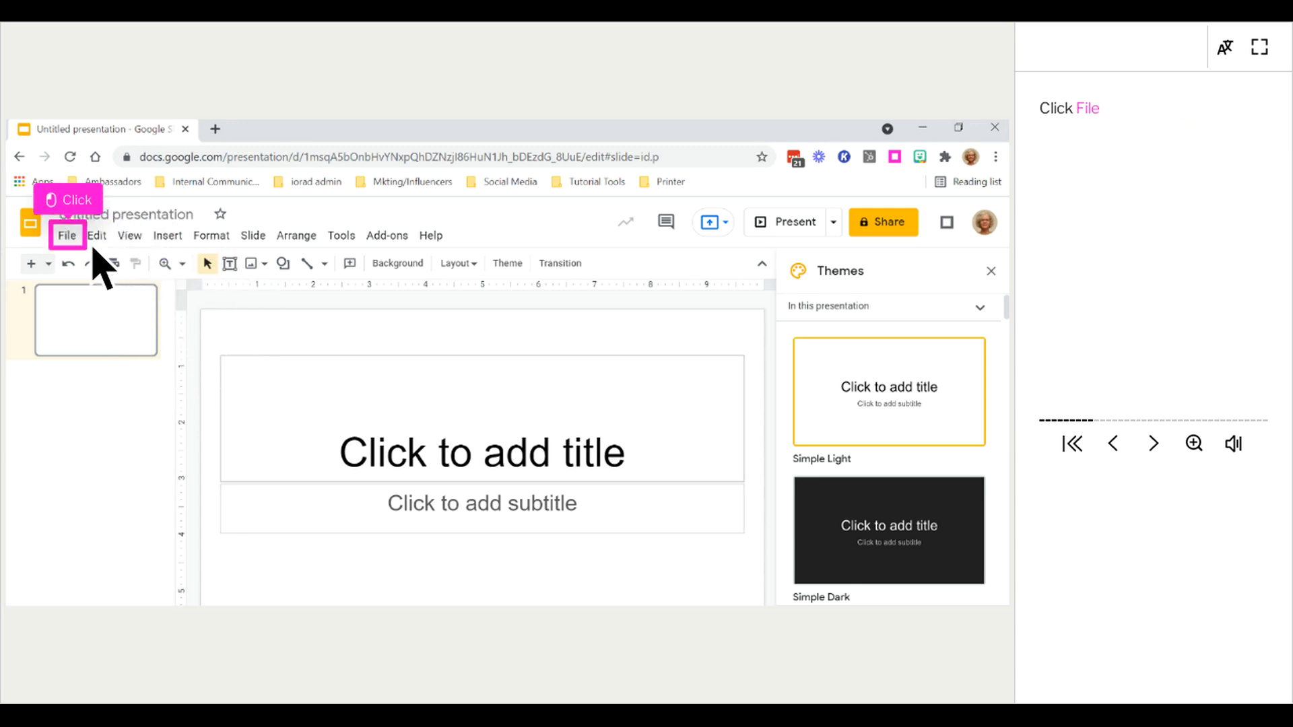
left_click(67, 235)
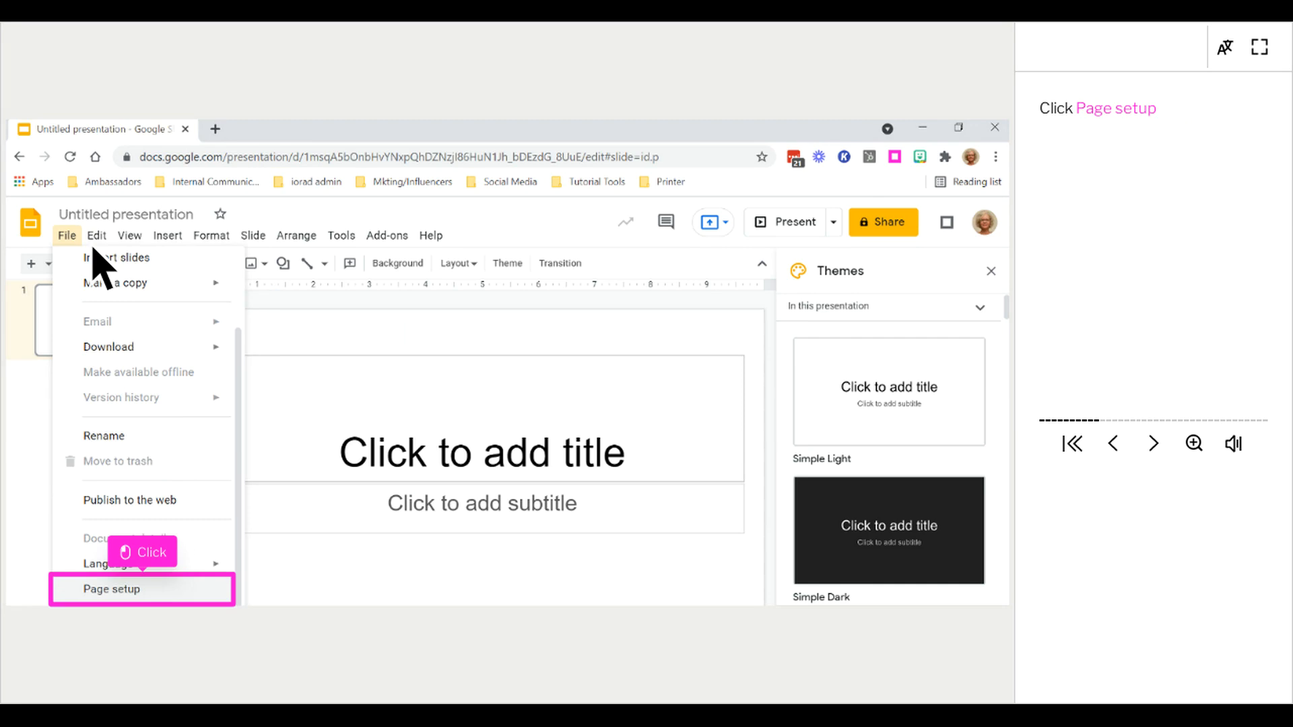
left_click(167, 601)
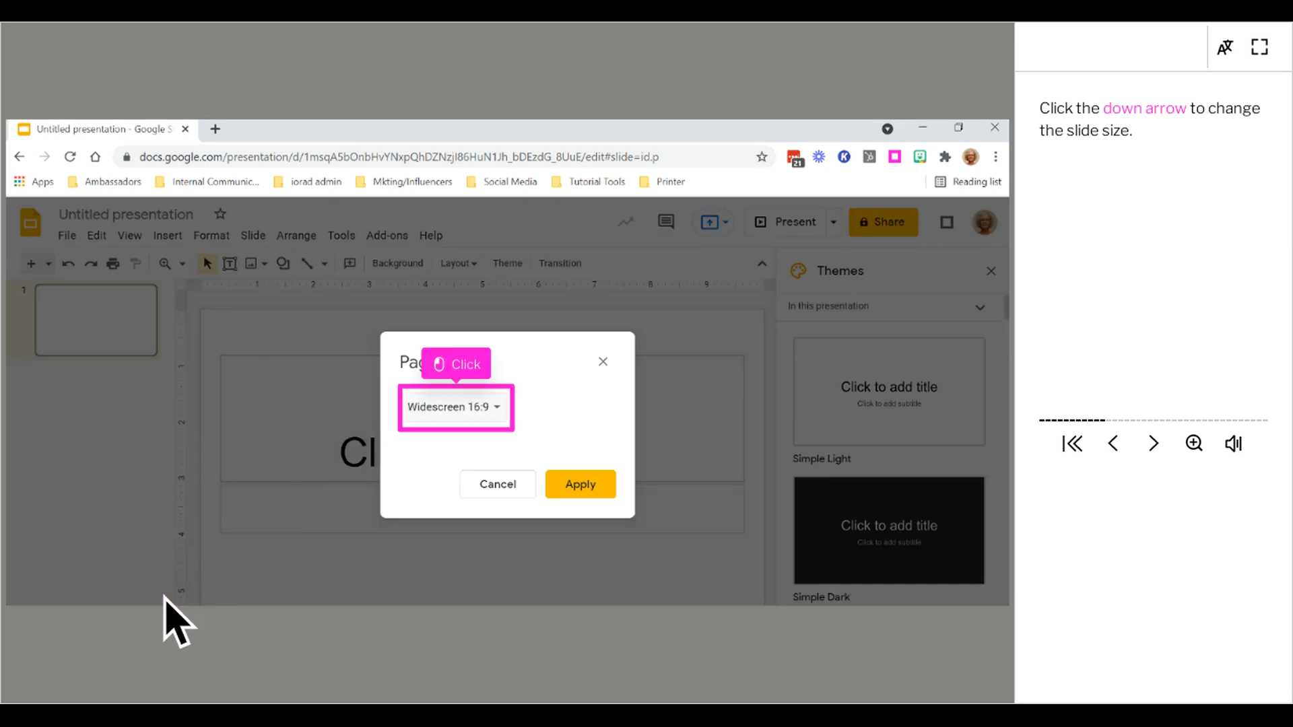
left_click(482, 421)
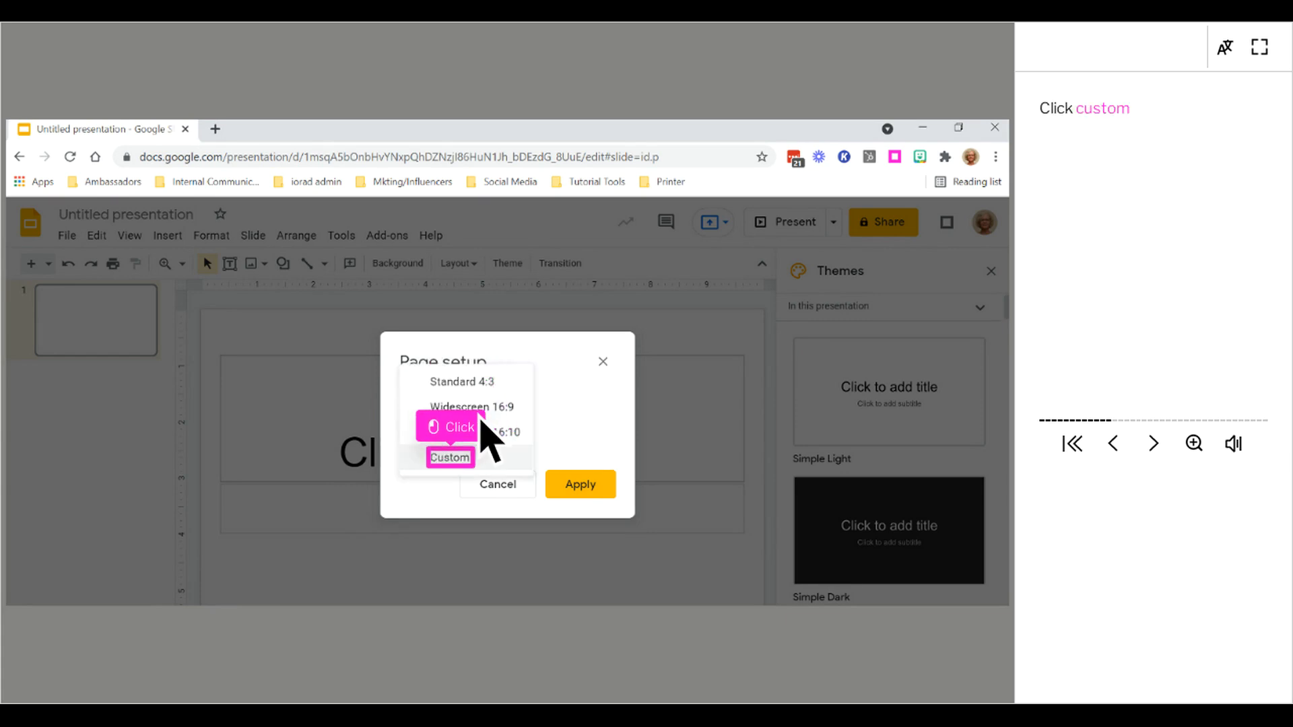
left_click(475, 471)
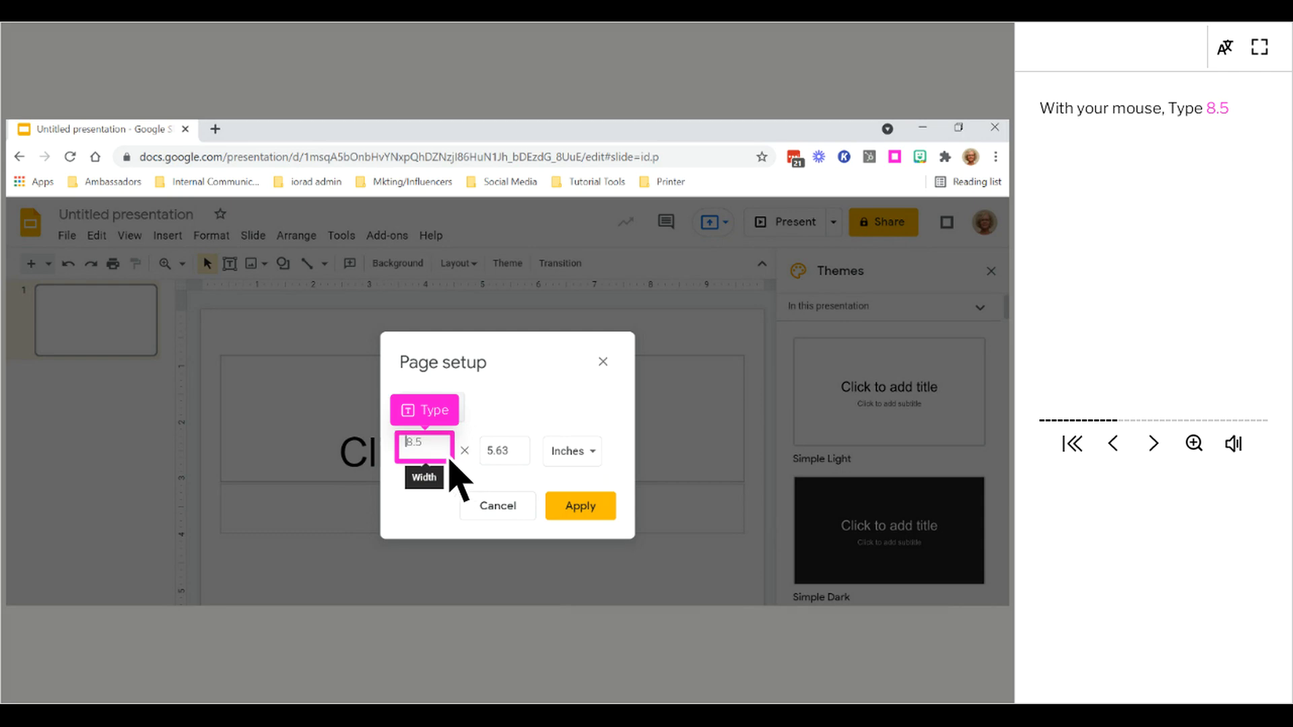
type("8.5")
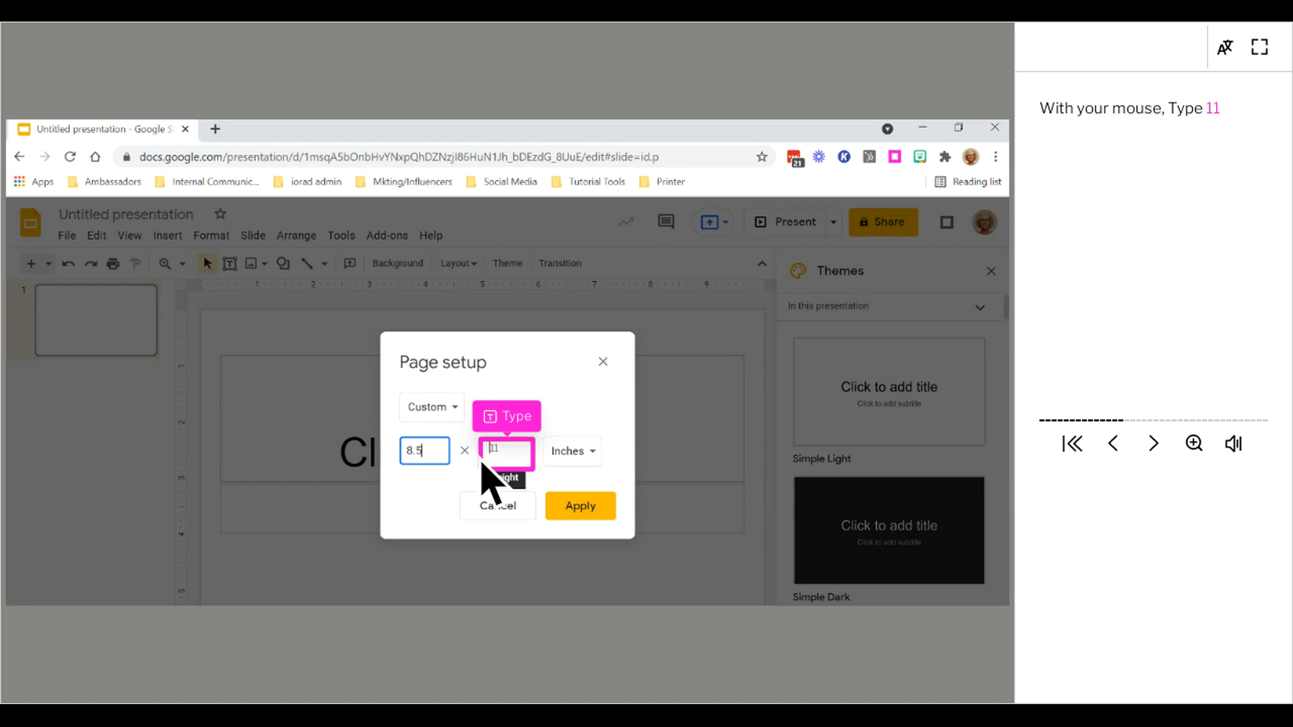
type("11")
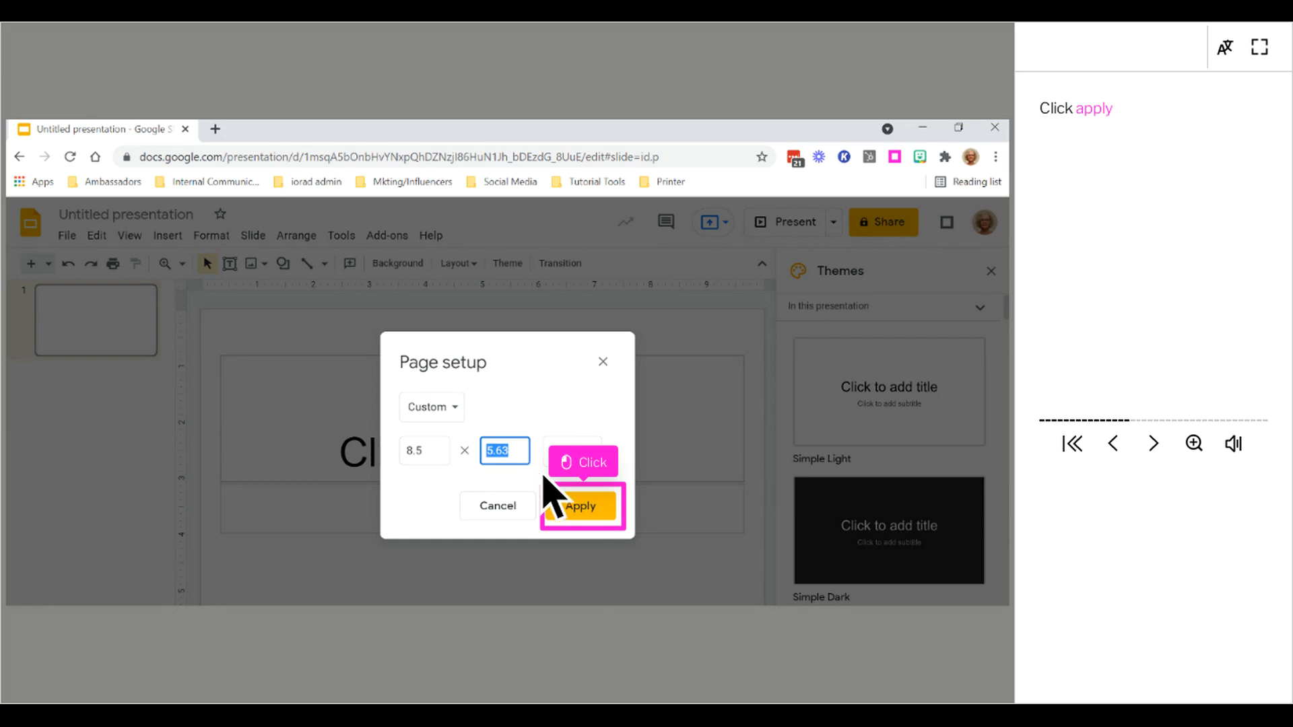
left_click(607, 516)
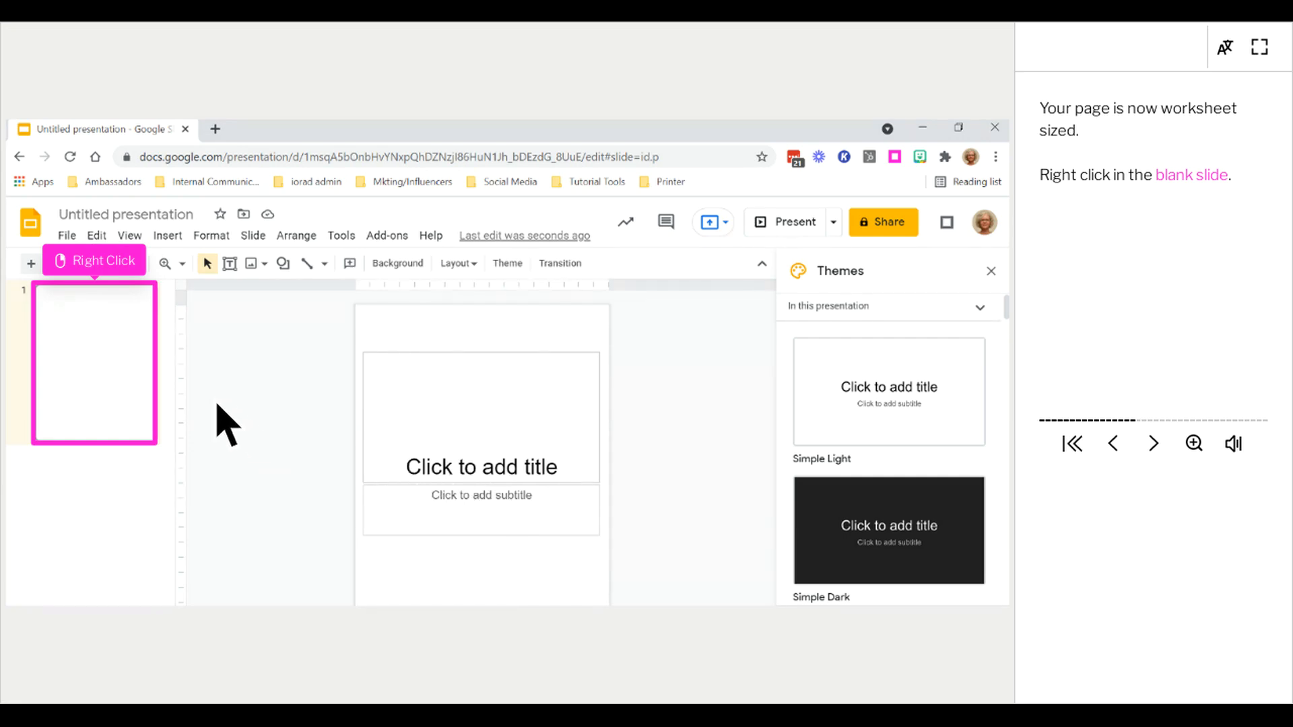
Step: Set the blank slide's background to the worksheet image uploaded from the Desktop
right_click(119, 377)
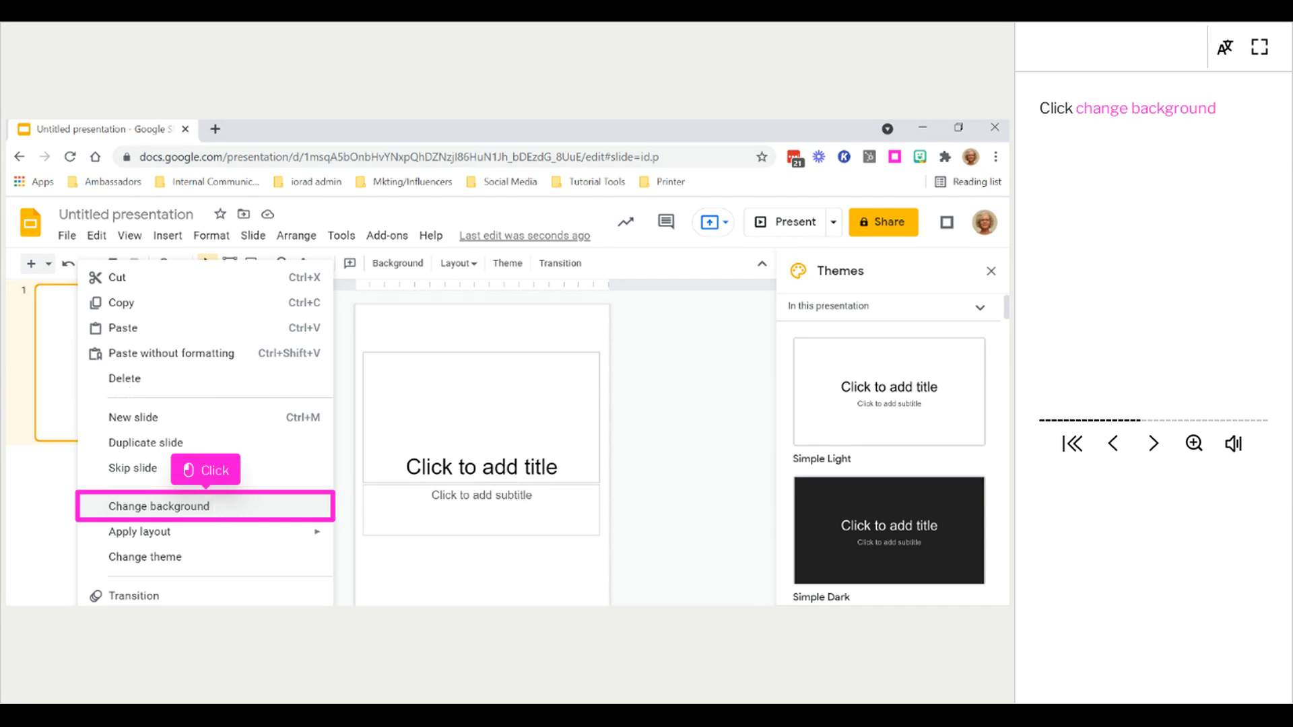
left_click(202, 507)
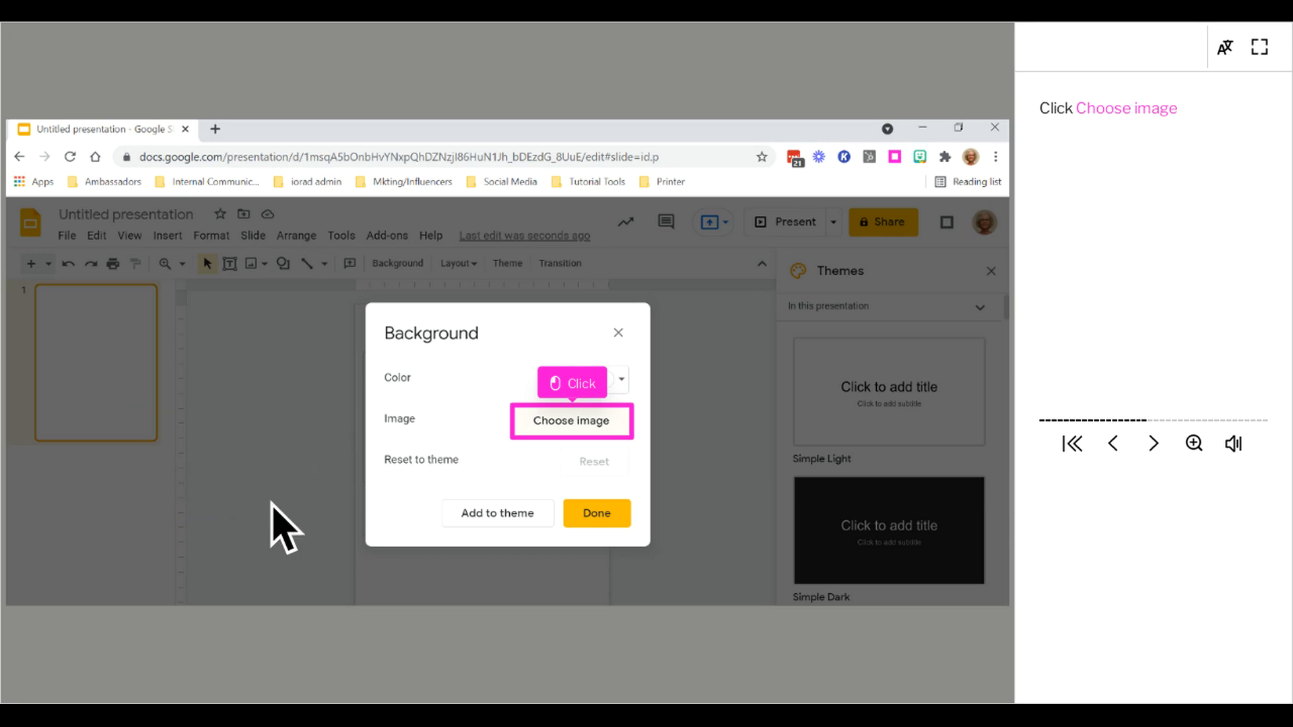
left_click(597, 434)
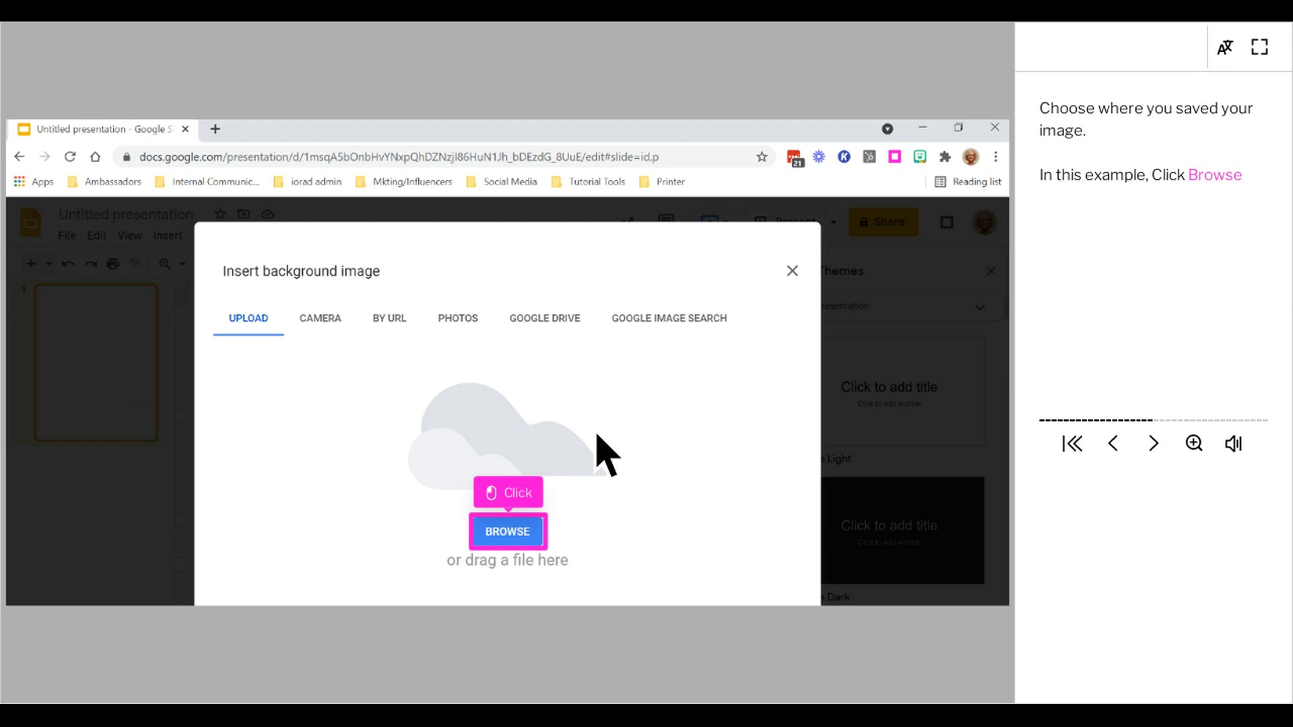
left_click(533, 543)
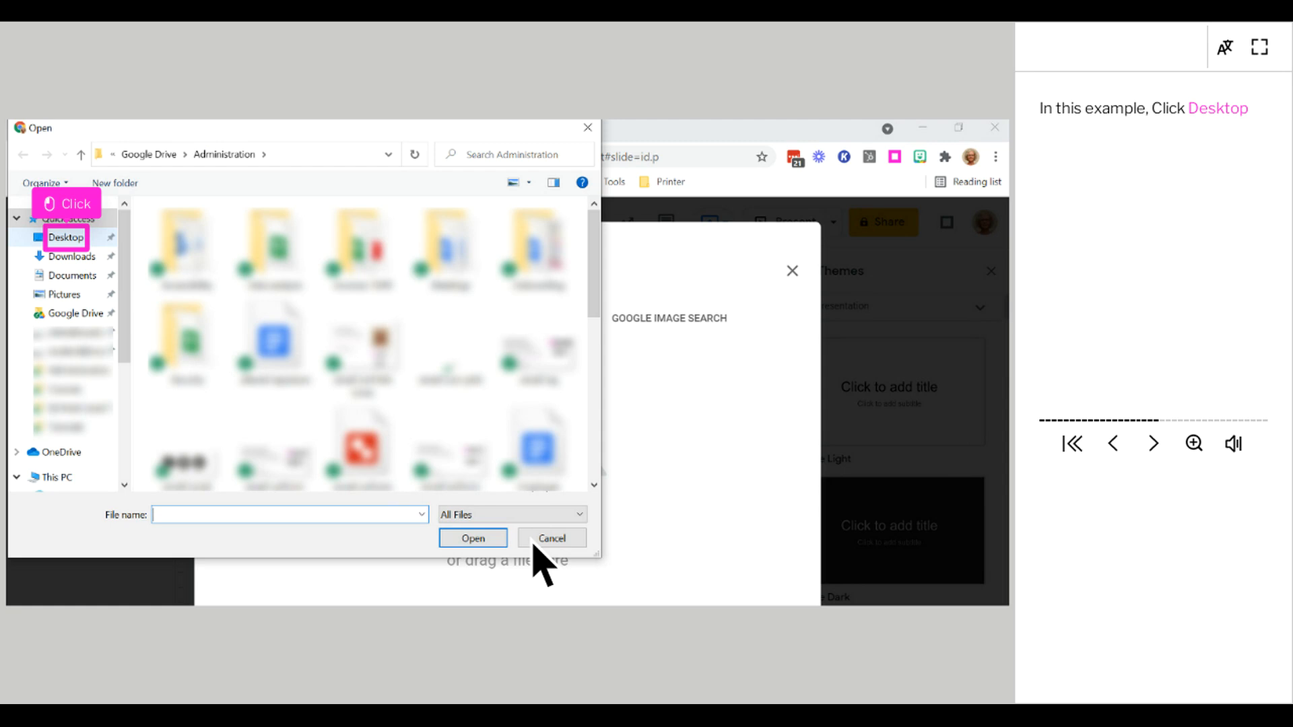
left_click(86, 241)
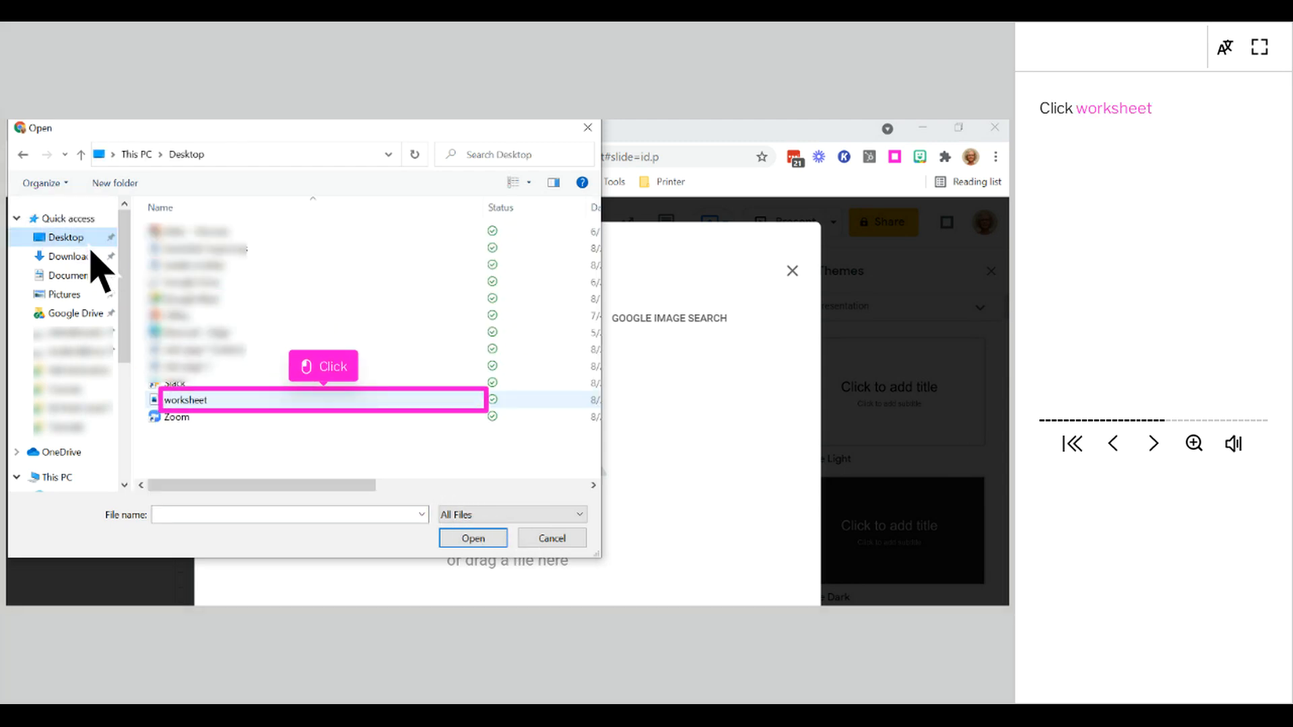
left_click(348, 404)
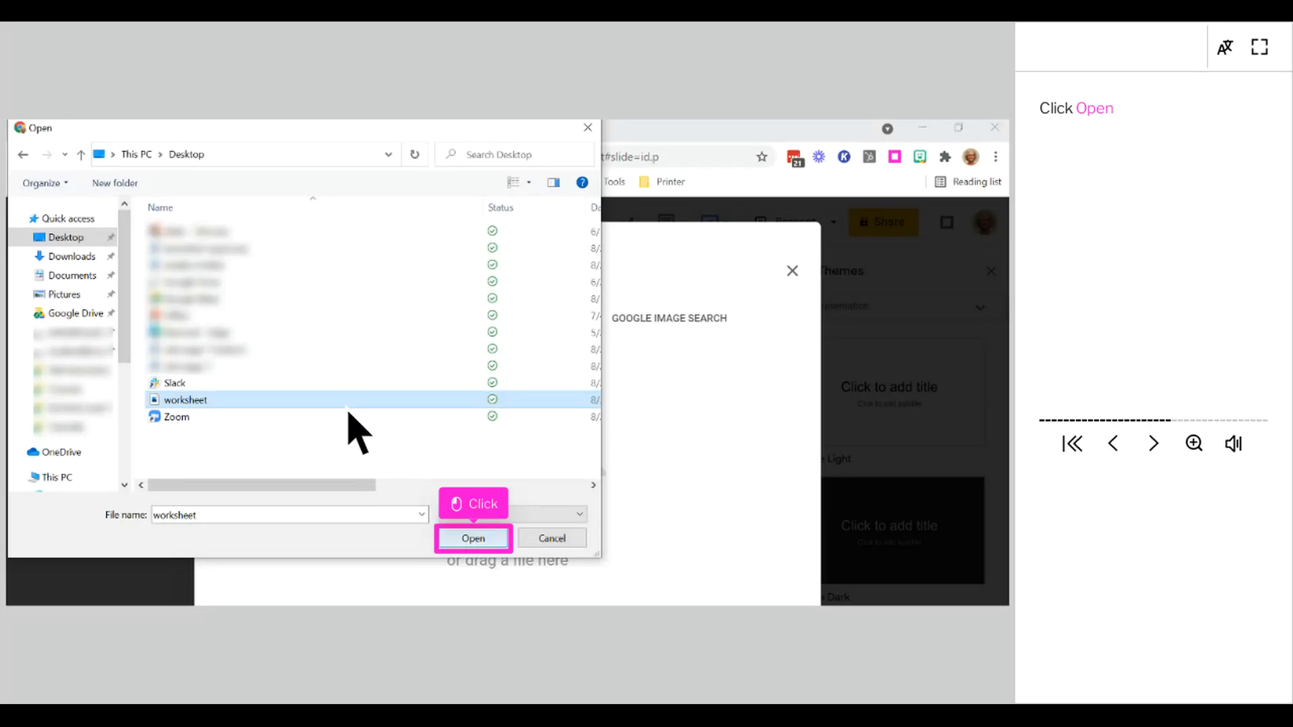
left_click(499, 549)
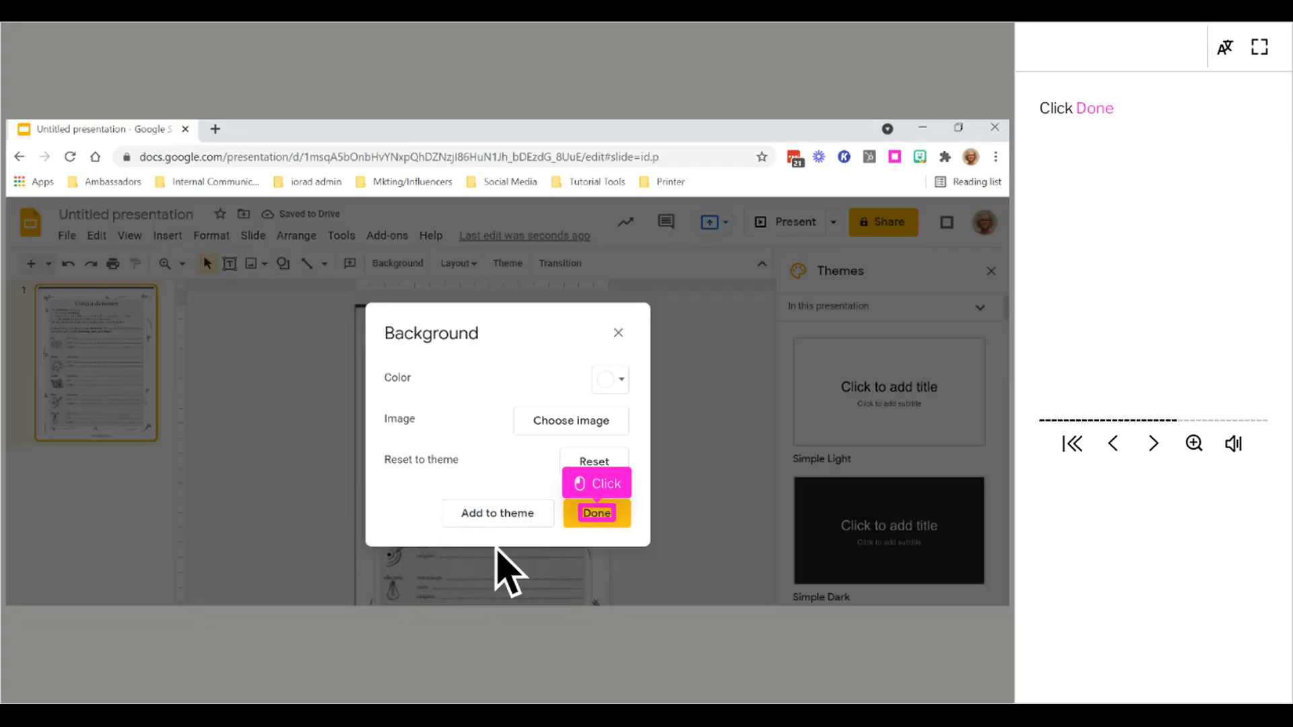
left_click(621, 528)
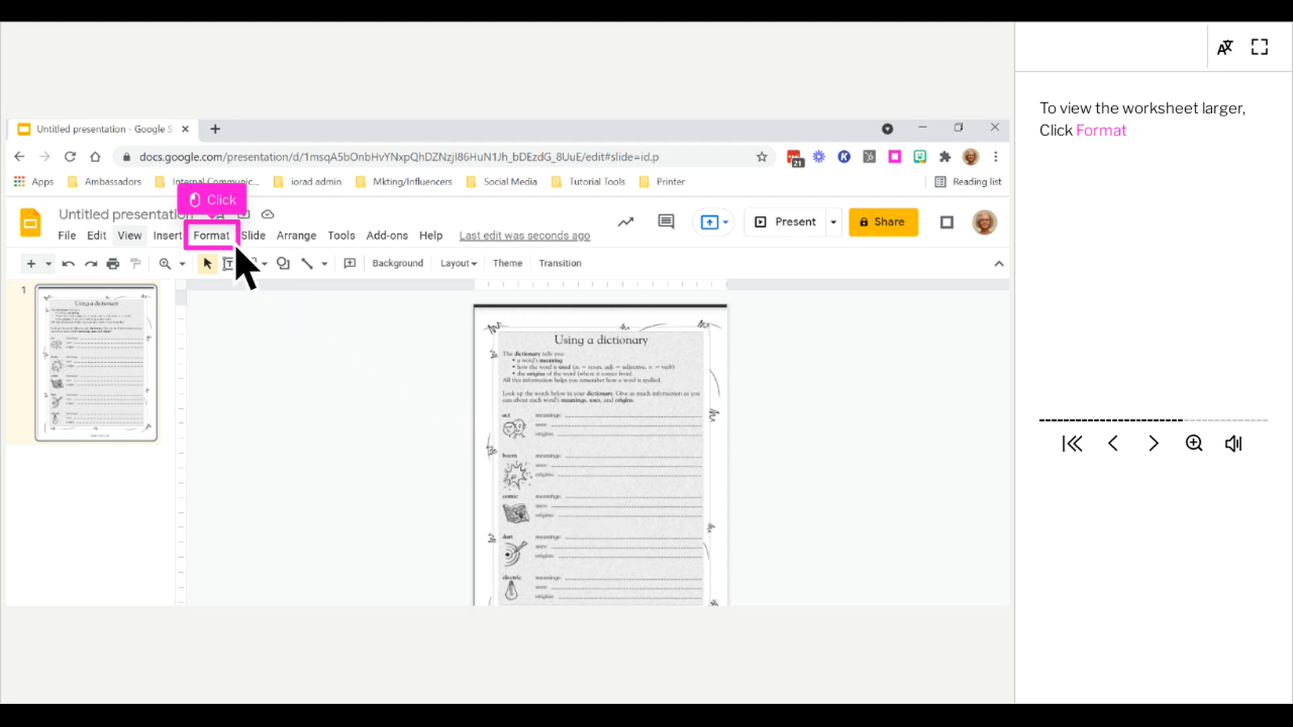
Step: Insert a text box spanning the dotted meanings line of the word "act" on the worksheet
left_click(236, 247)
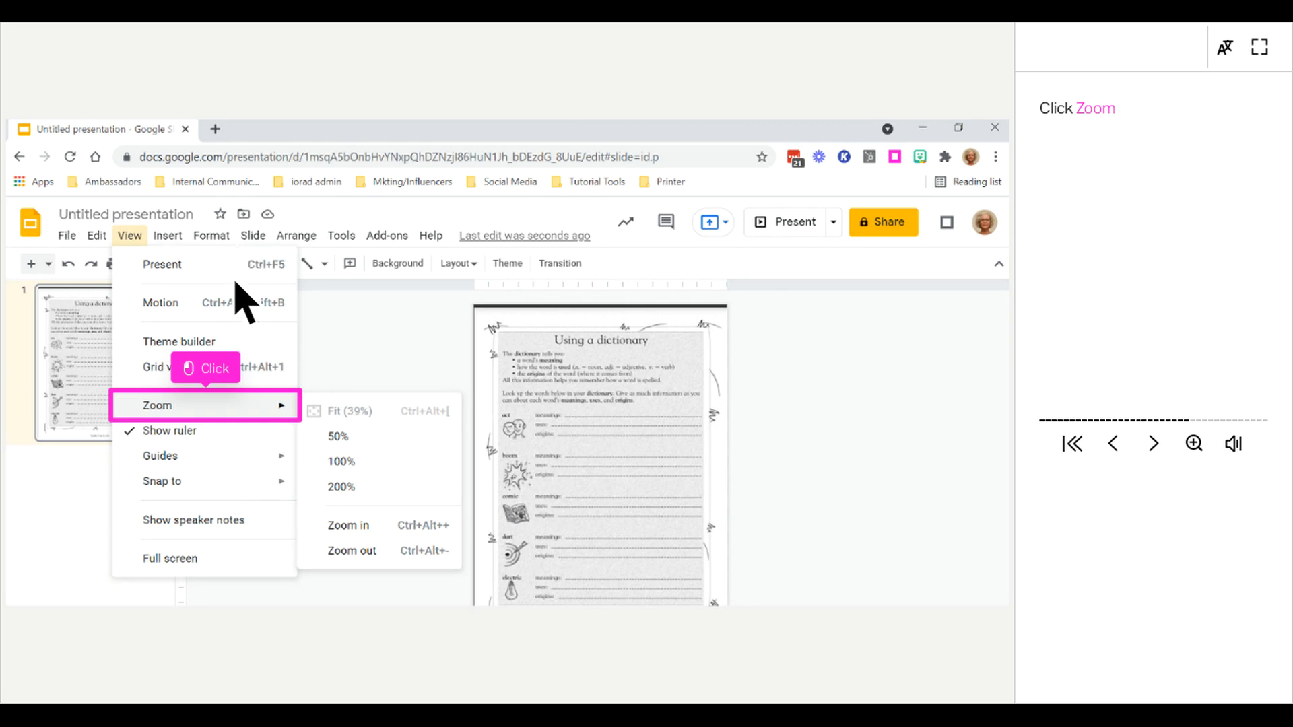
left_click(231, 419)
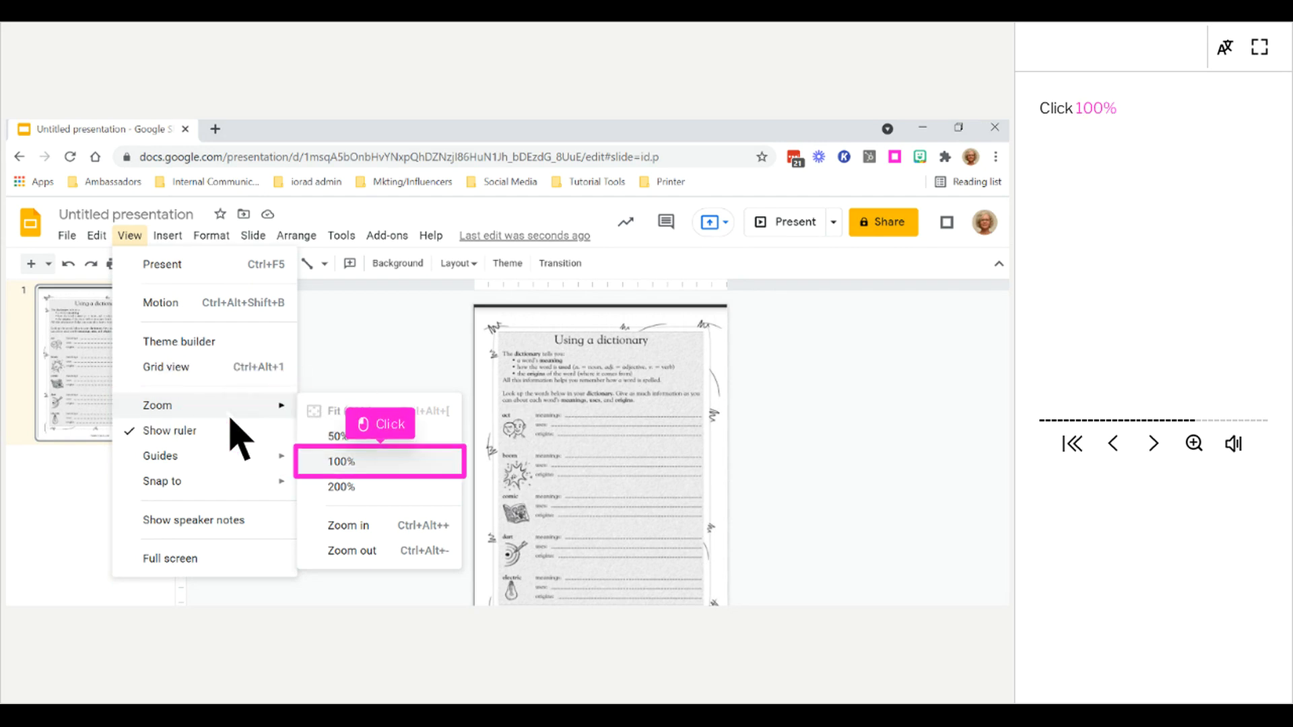
left_click(406, 475)
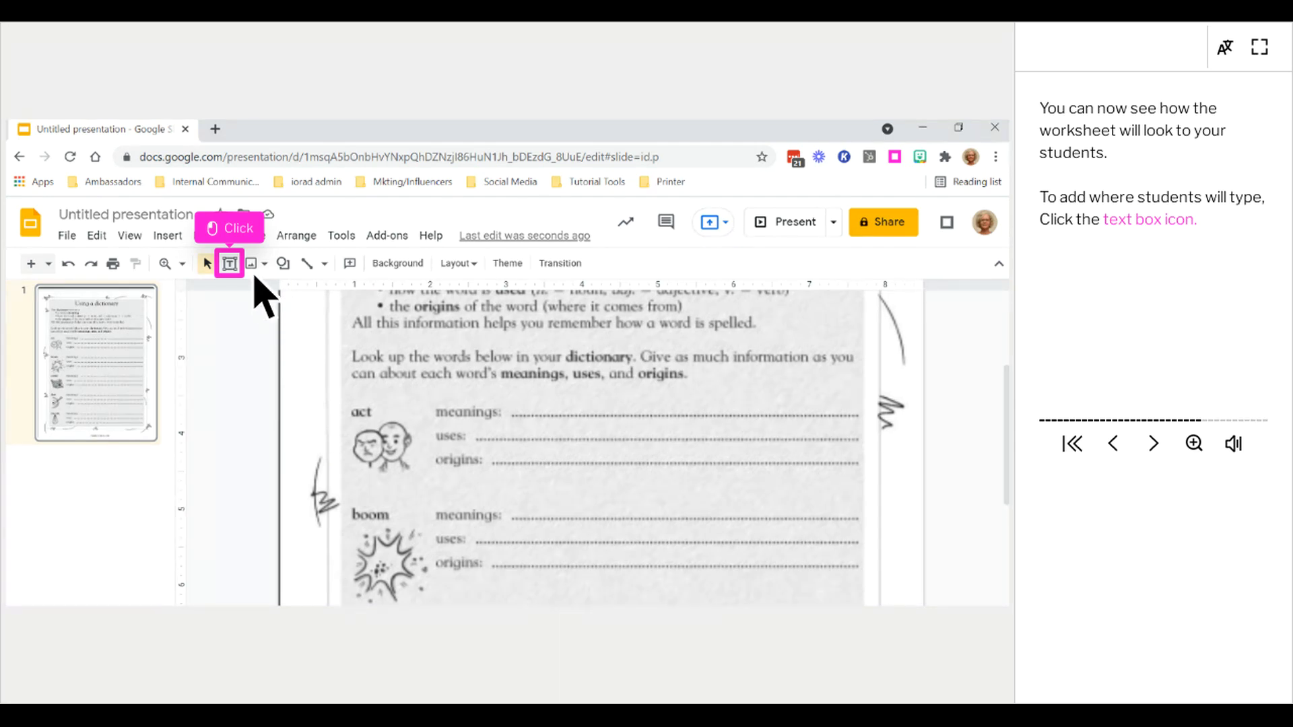
left_click(230, 264)
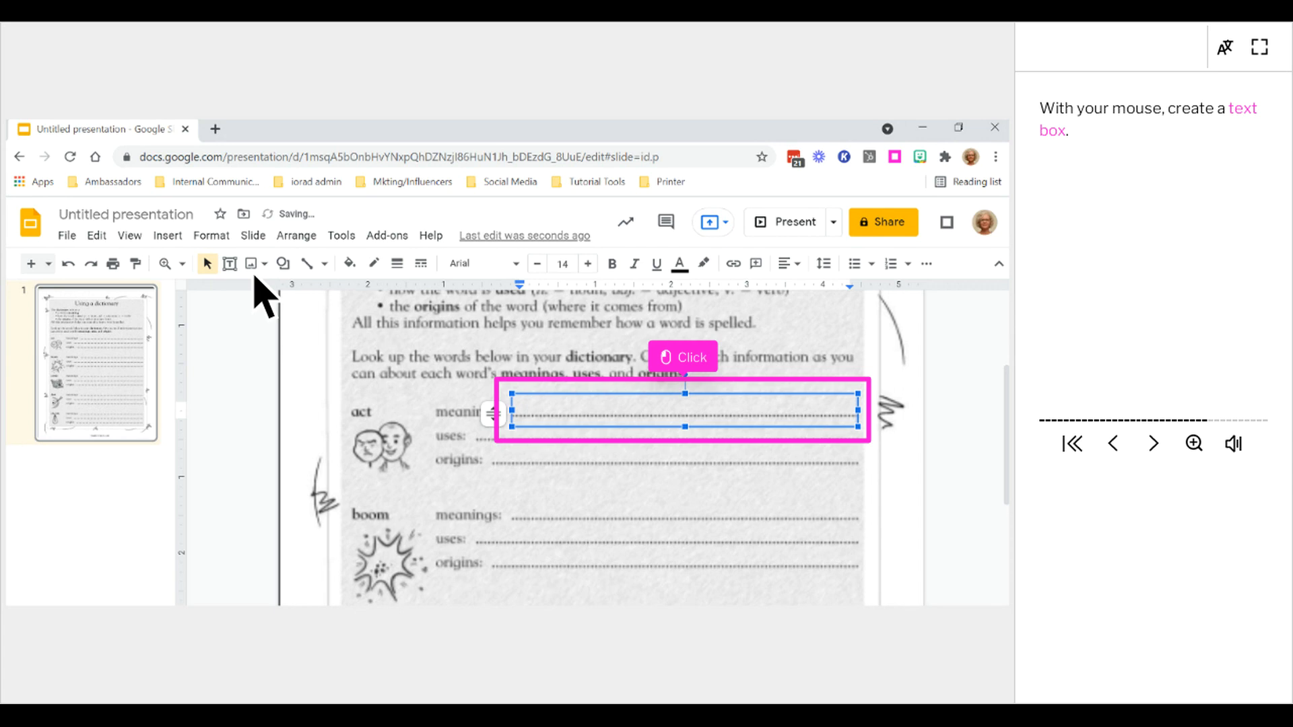
left_click(707, 425)
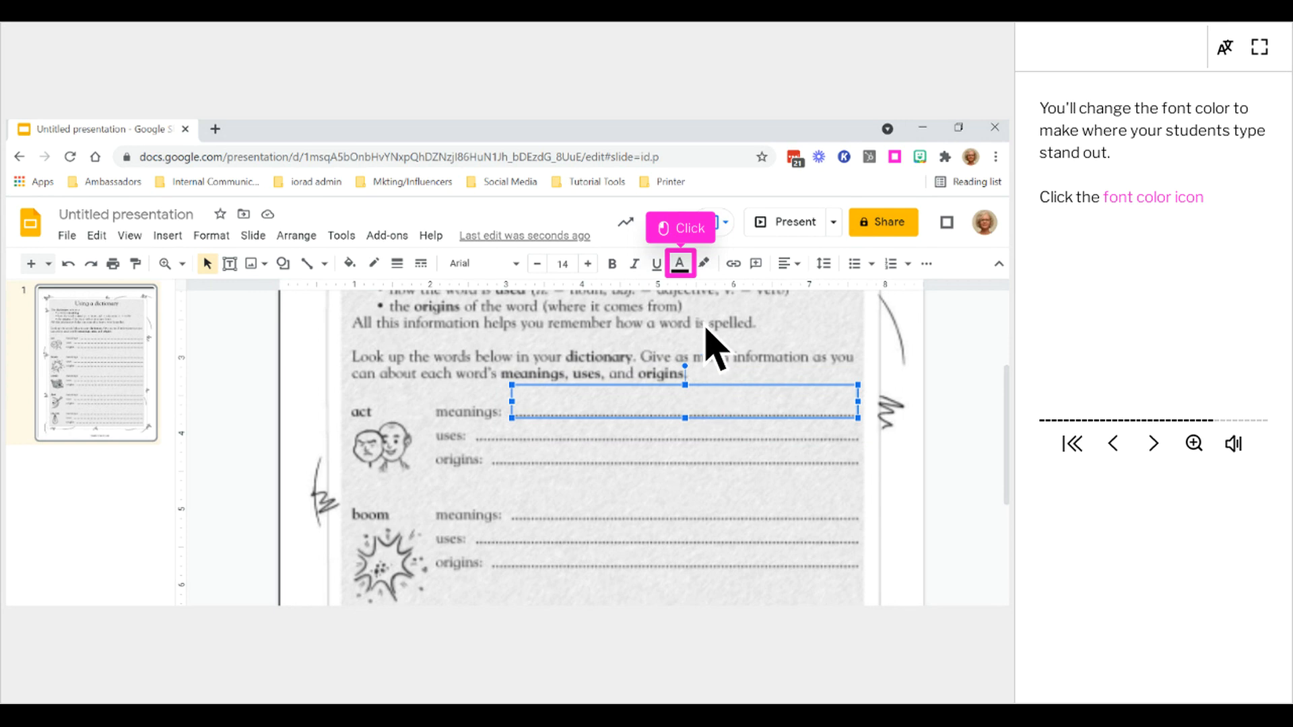
Step: Set the text box's font color to blue and enter "Type here" as the answer prompt
left_click(679, 263)
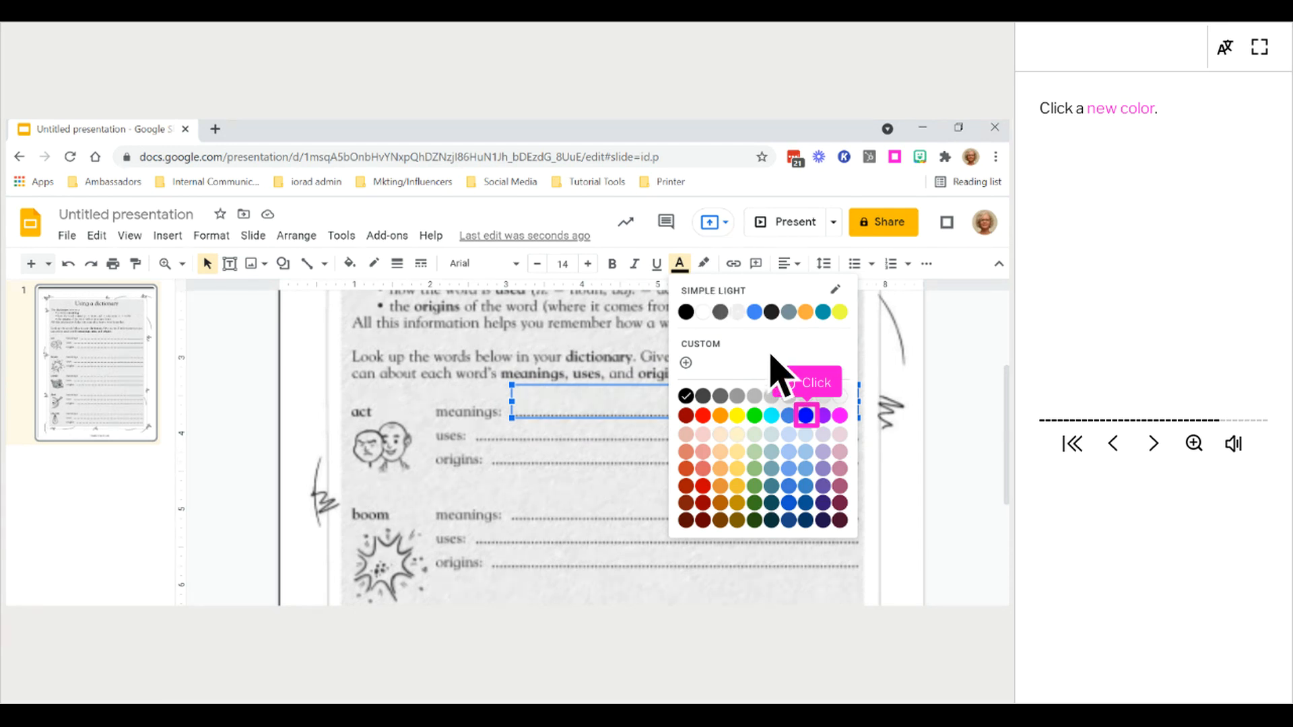
left_click(806, 415)
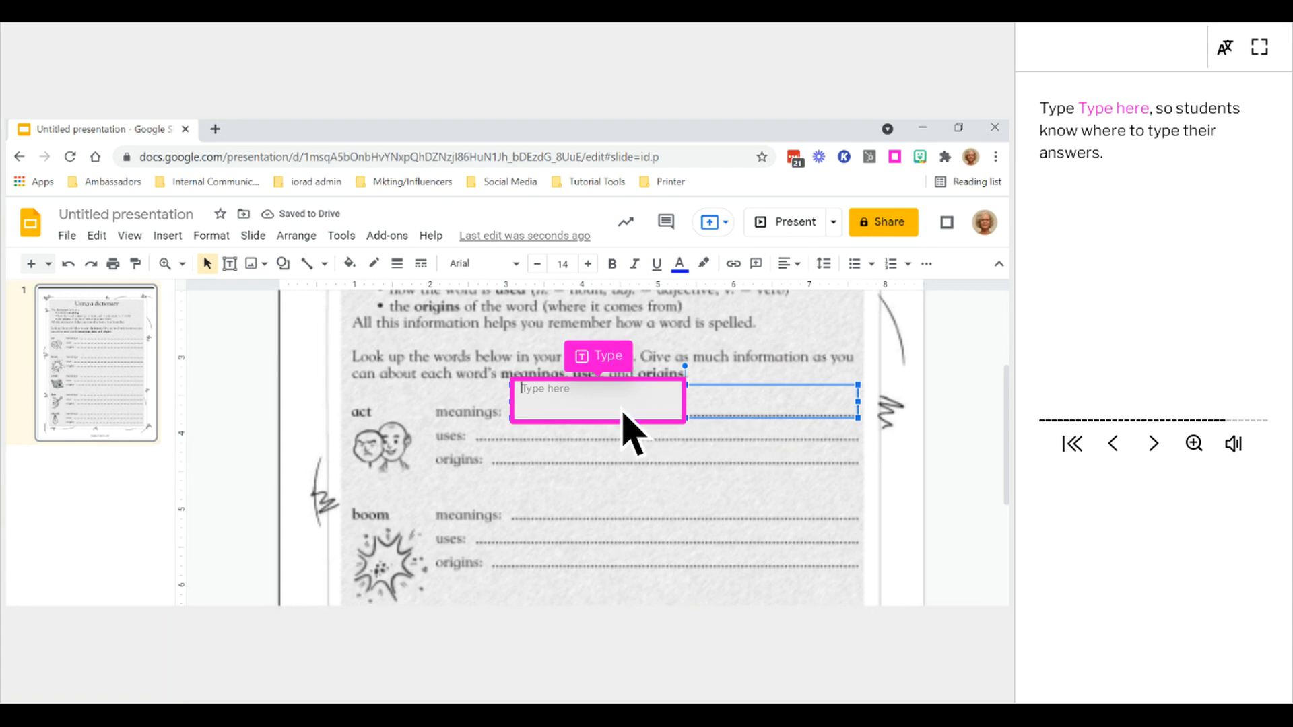
type("Type here")
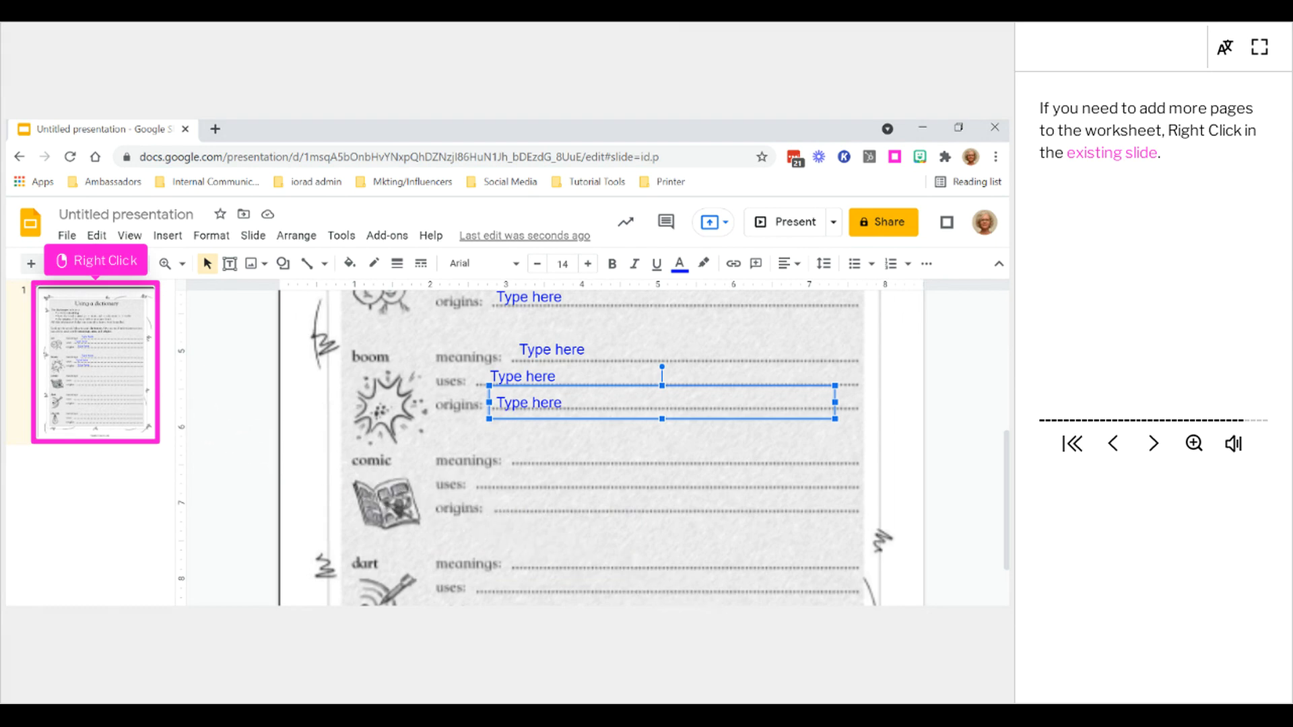
Step: Add a new slide after the worksheet slide for another worksheet page
right_click(128, 394)
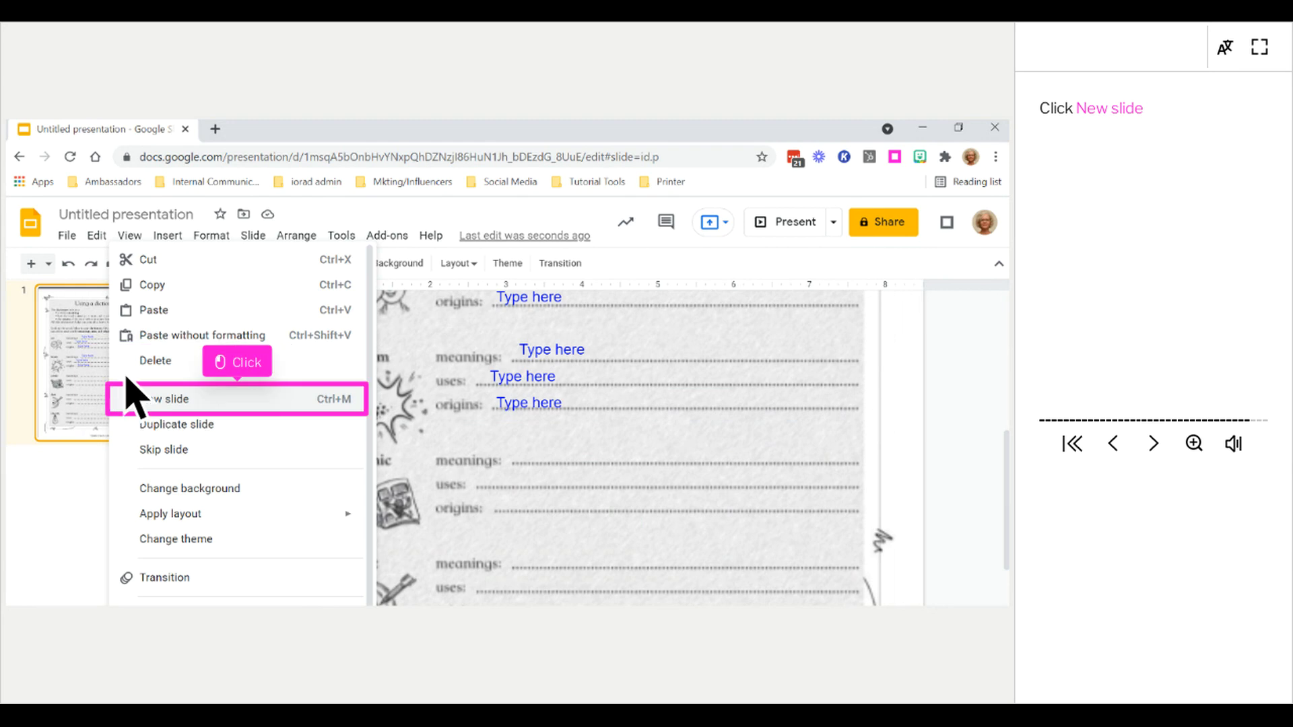
left_click(262, 408)
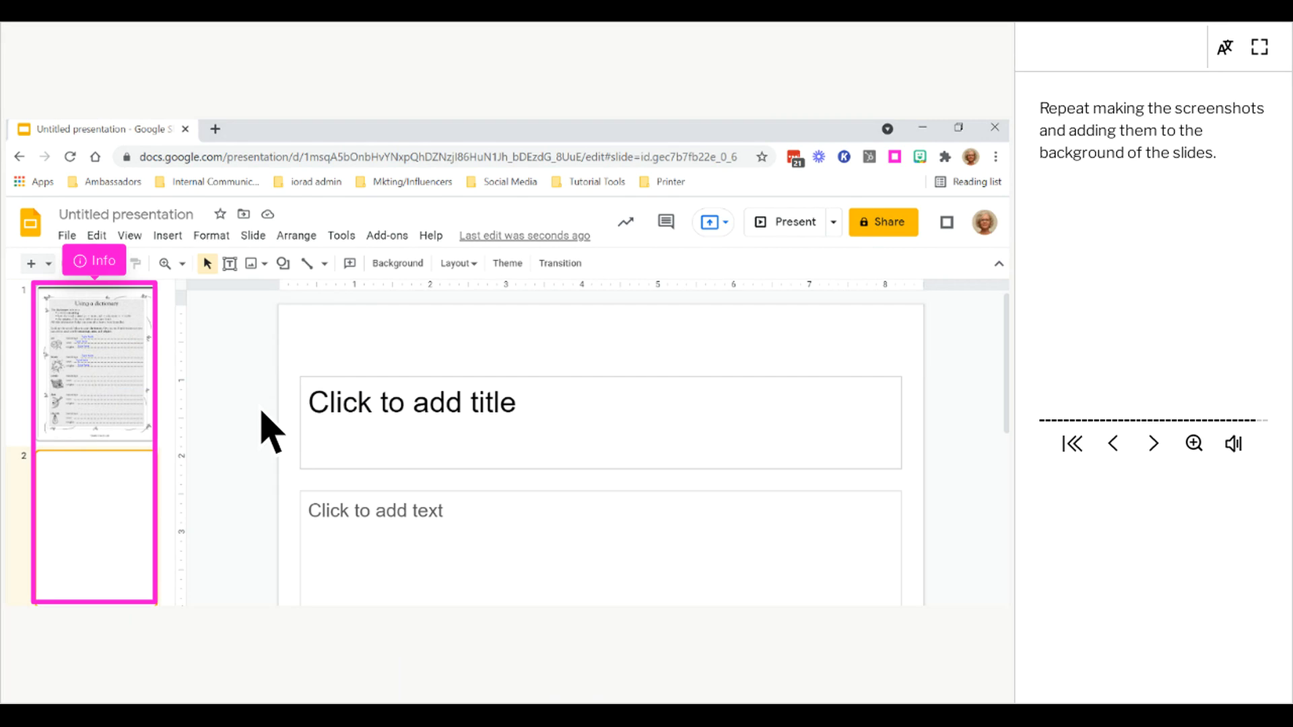